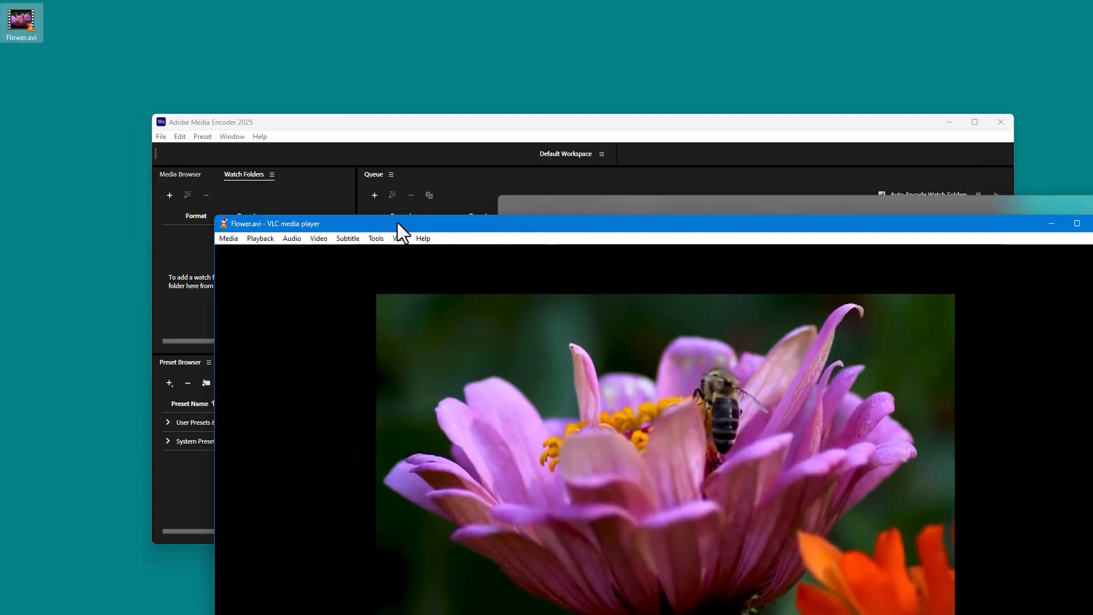
# - Close the VLC preview of Flower.avi, then add the file from the desktop to the Adobe Media Encoder queue
pyautogui.moveTo(397, 223); pyautogui.dragTo(232, 74)
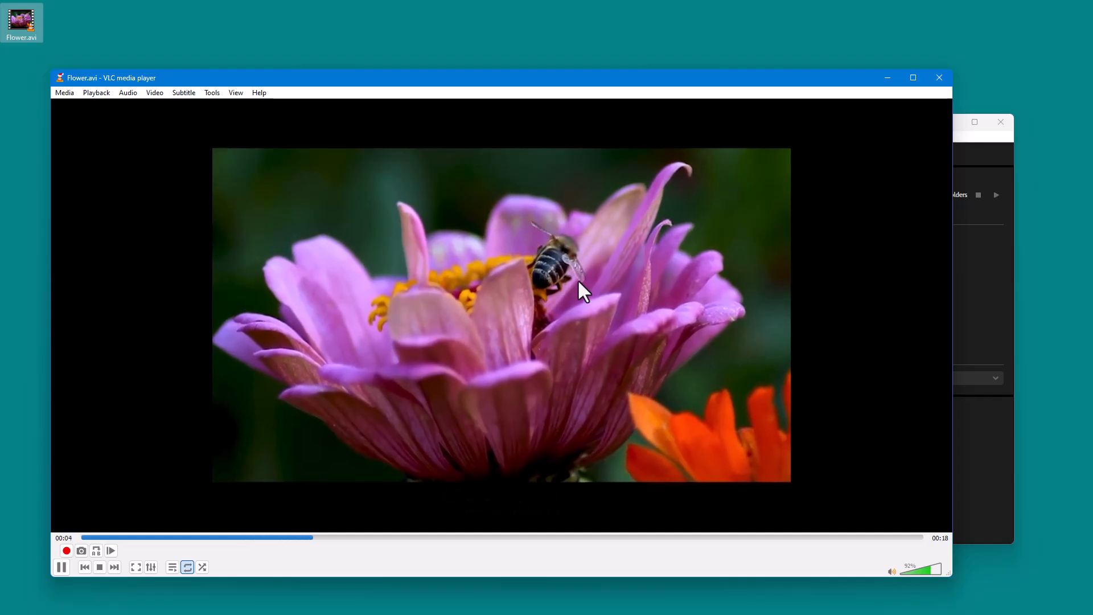
pyautogui.click(940, 83)
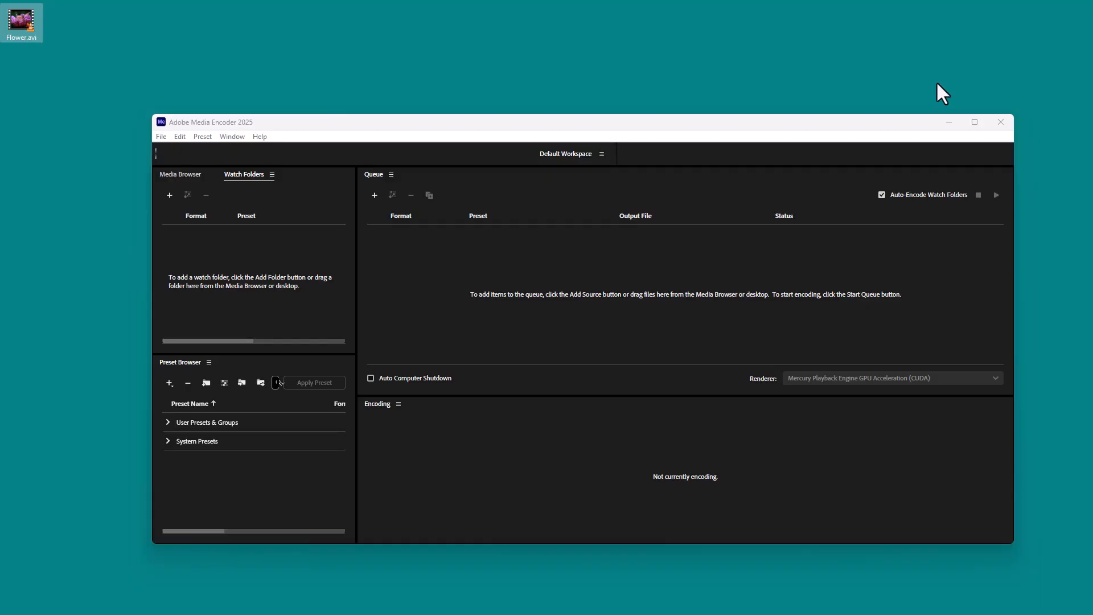
pyautogui.moveTo(19, 26); pyautogui.dragTo(397, 267)
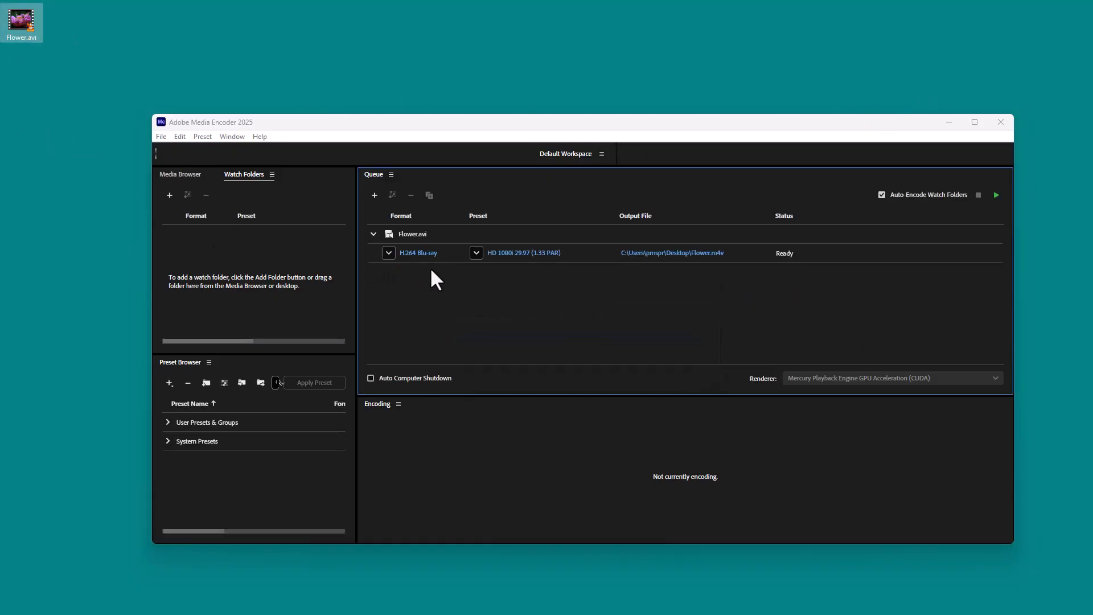
pyautogui.moveTo(522, 134); pyautogui.dragTo(442, 3)
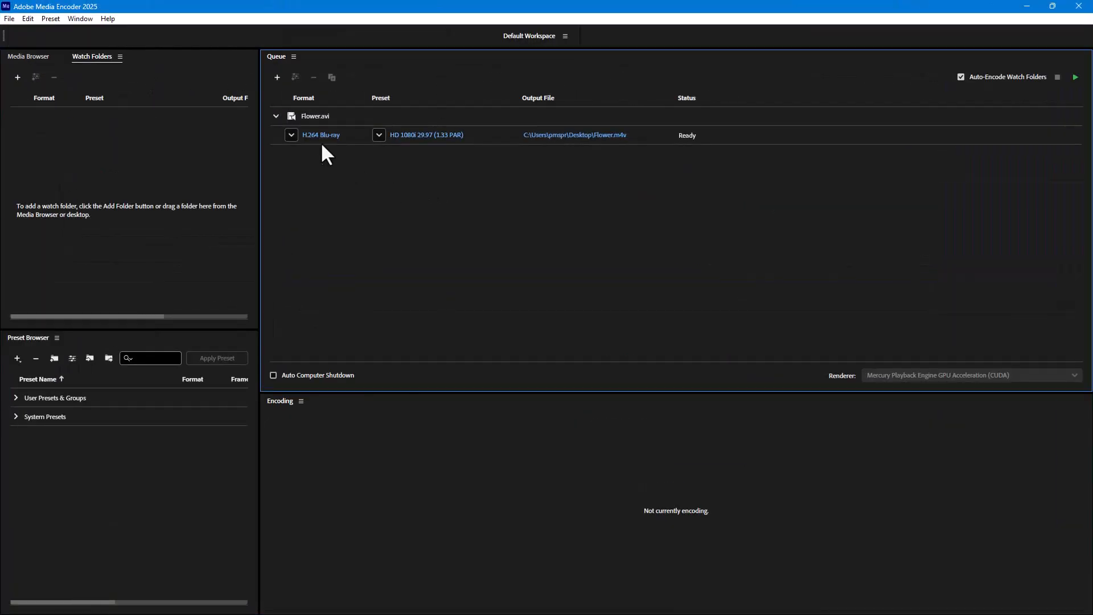
# - Interpret the queued Flower.avi footage with an assumed frame rate of 10 fps
pyautogui.rightClick(312, 115)
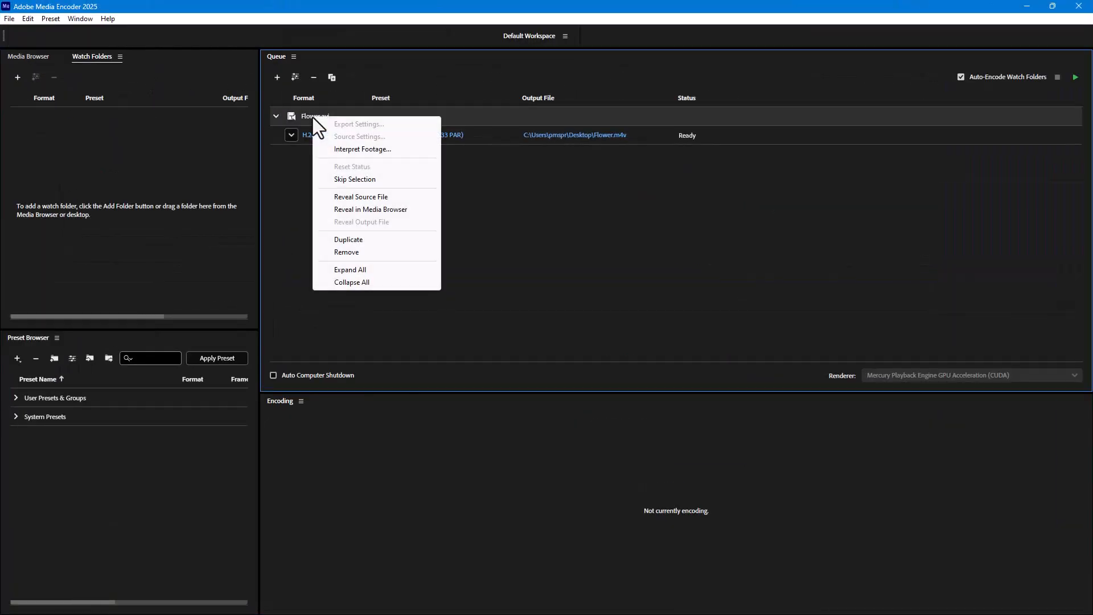
pyautogui.click(351, 148)
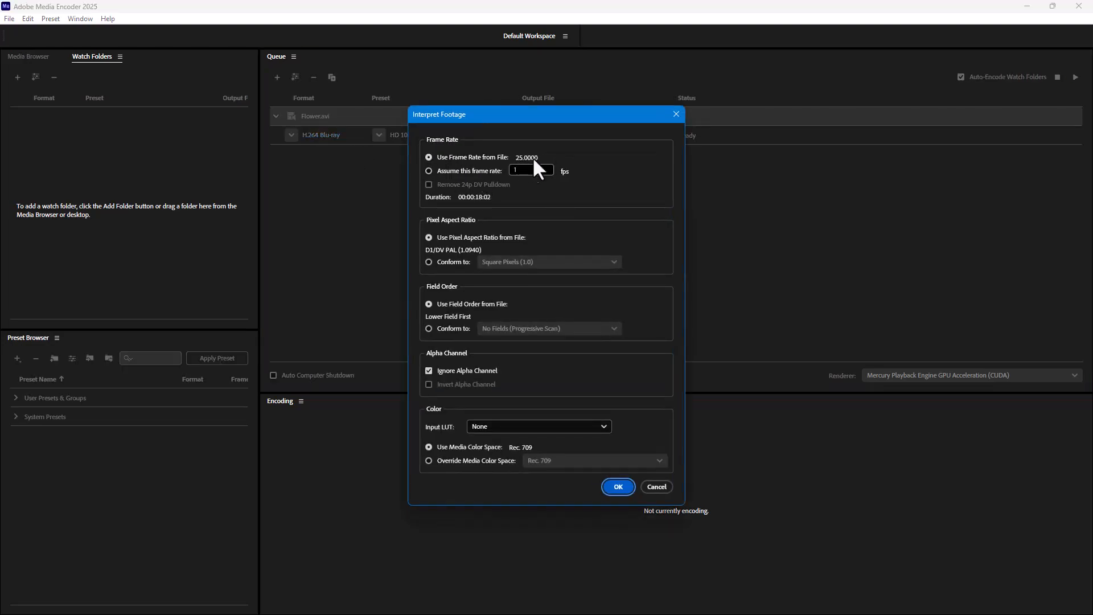
pyautogui.click(459, 168)
pyautogui.moveTo(537, 169); pyautogui.dragTo(478, 166)
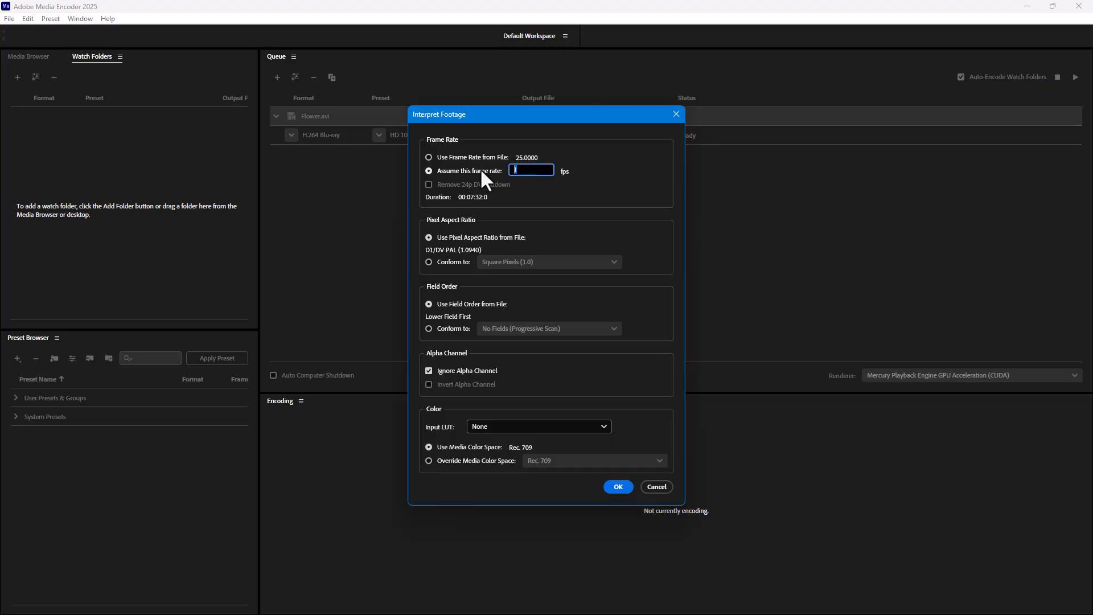
pyautogui.write('0')
pyautogui.click(621, 488)
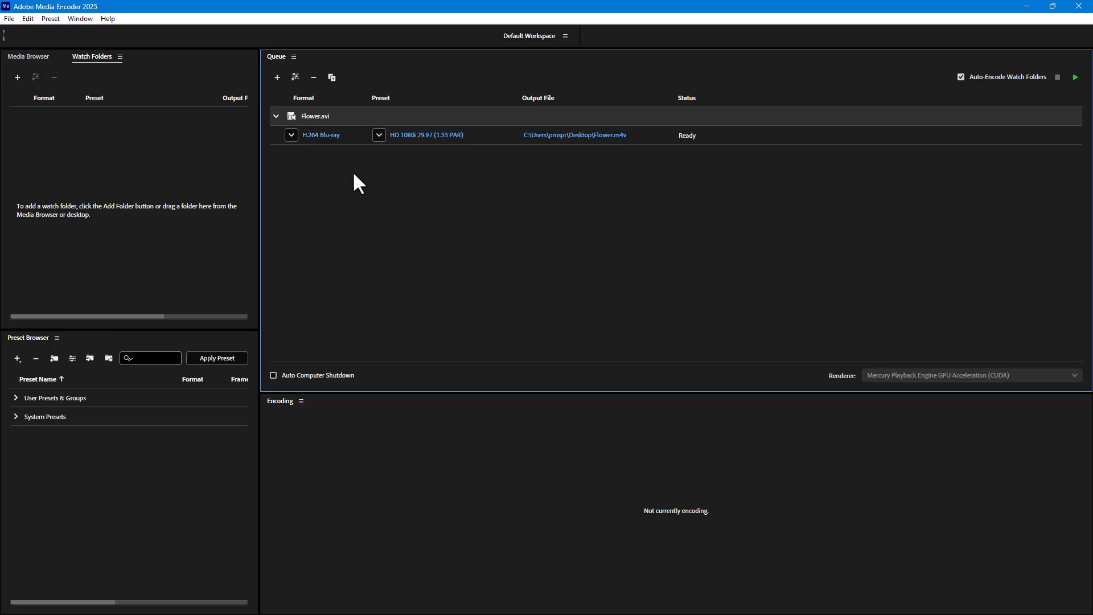
# - Set the Flower.avi output format to H.264 and shorten its export range to the first 4 seconds
pyautogui.click(291, 135)
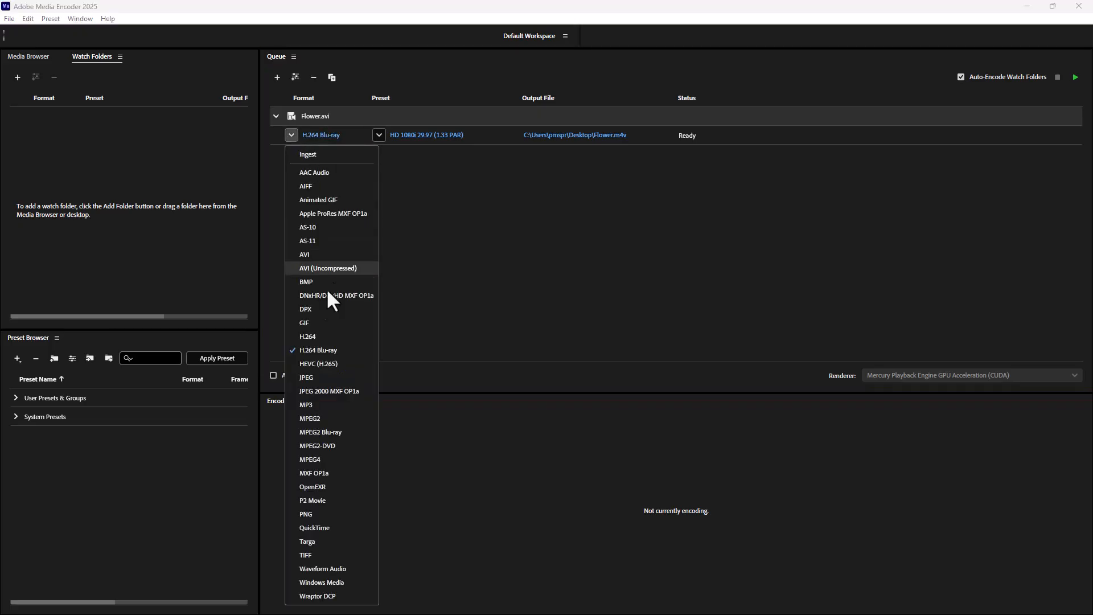
pyautogui.click(313, 337)
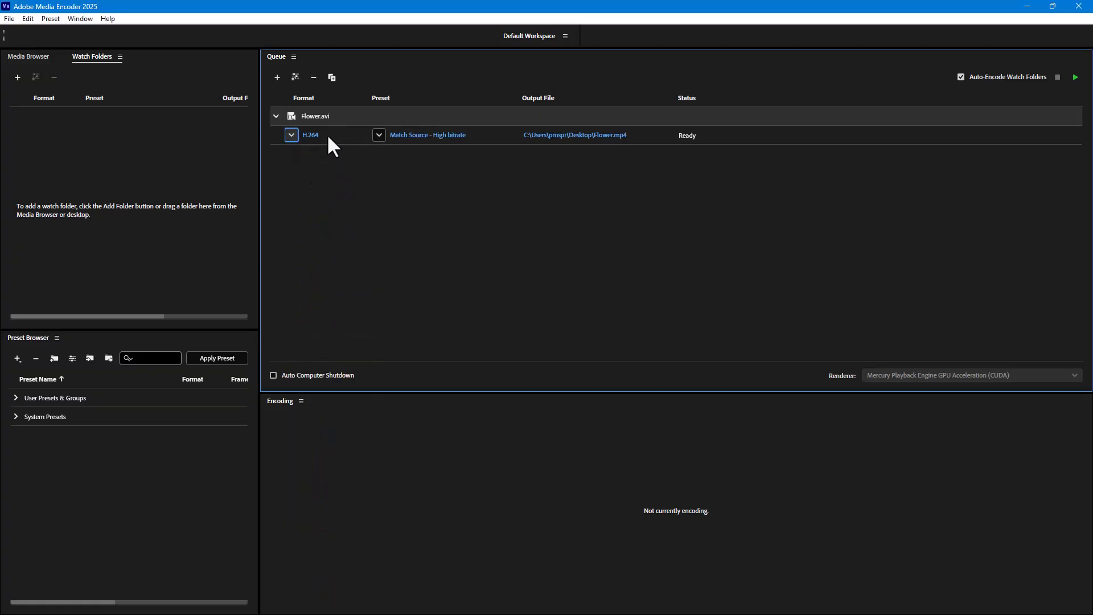
pyautogui.click(310, 136)
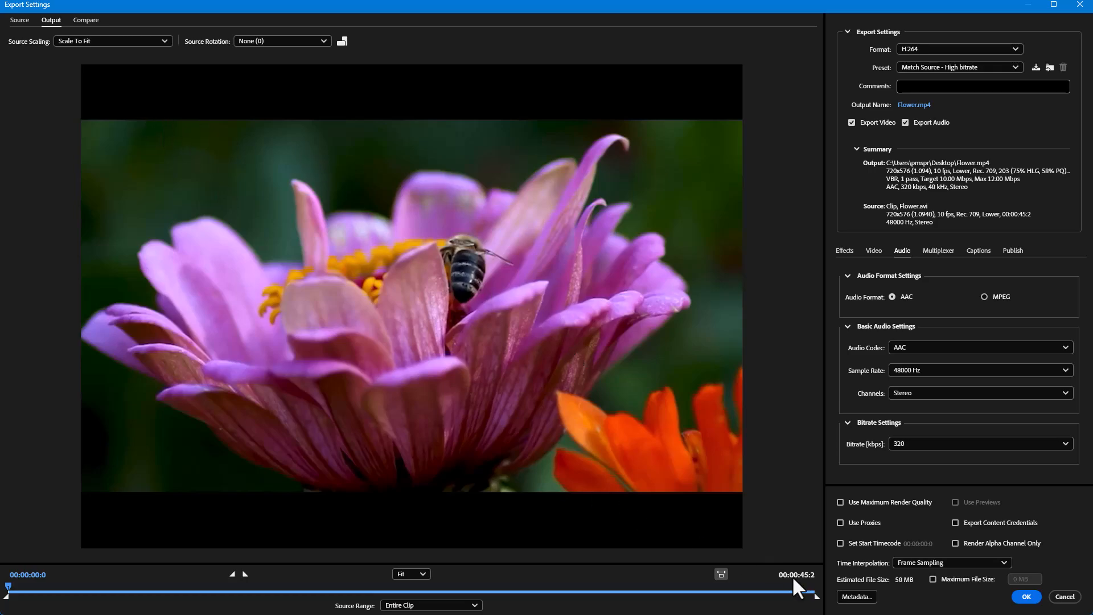
pyautogui.moveTo(816, 596); pyautogui.dragTo(630, 595)
pyautogui.moveTo(545, 583); pyautogui.dragTo(76, 600)
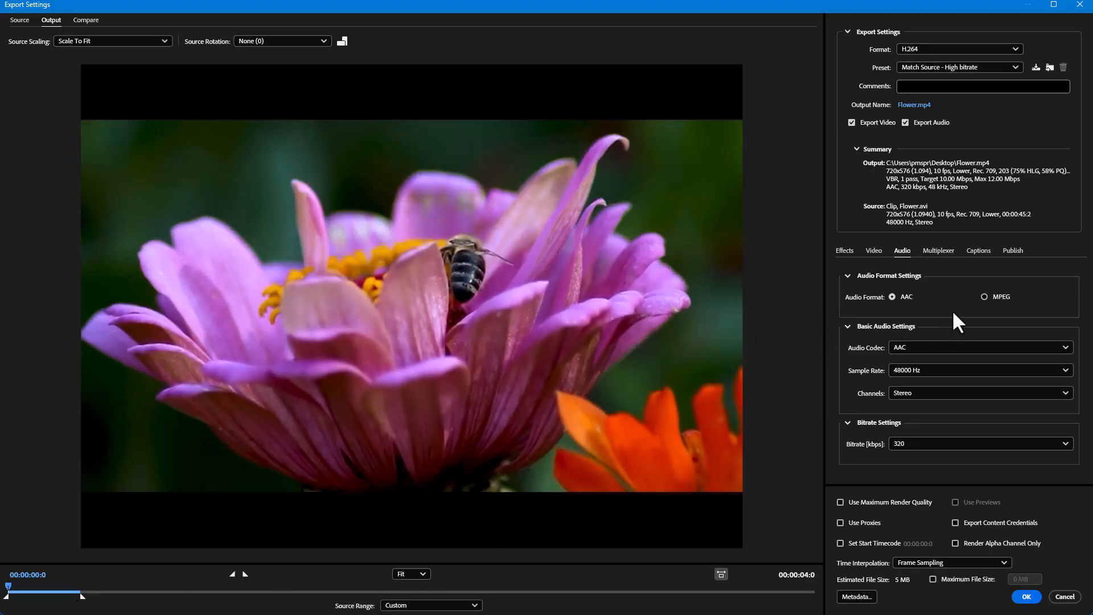
# - Set the export's video frame rate to 50 fps instead of matching the source, with Optical Flow time interpolation
pyautogui.click(873, 251)
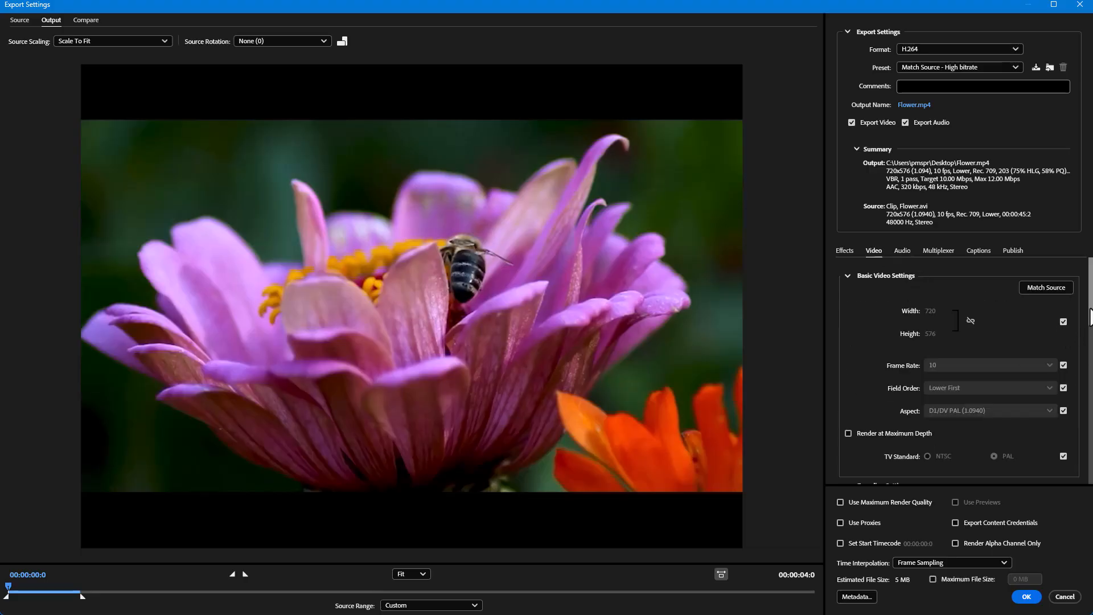
pyautogui.scroll(-3, 1089, 339)
pyautogui.scroll(4, 1089, 339)
pyautogui.scroll(-1, 1090, 339)
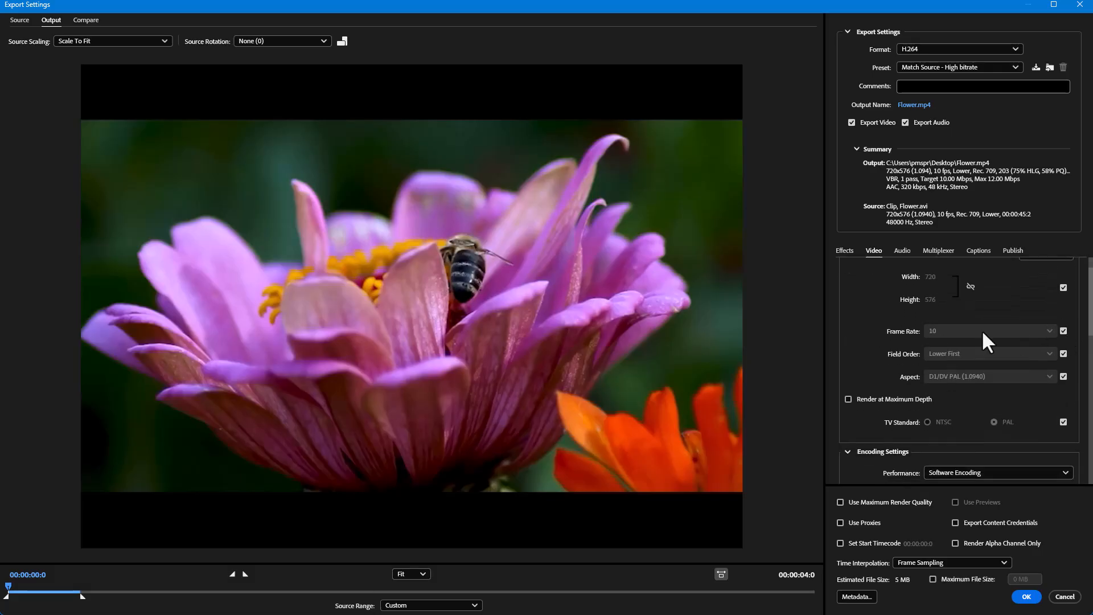
pyautogui.click(1062, 332)
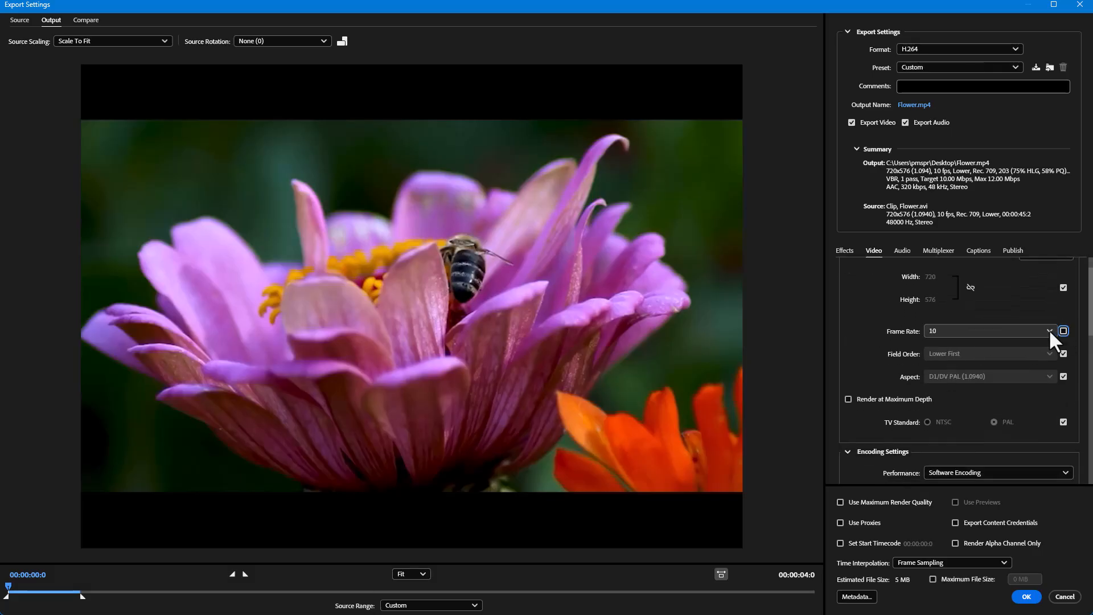
pyautogui.click(1049, 330)
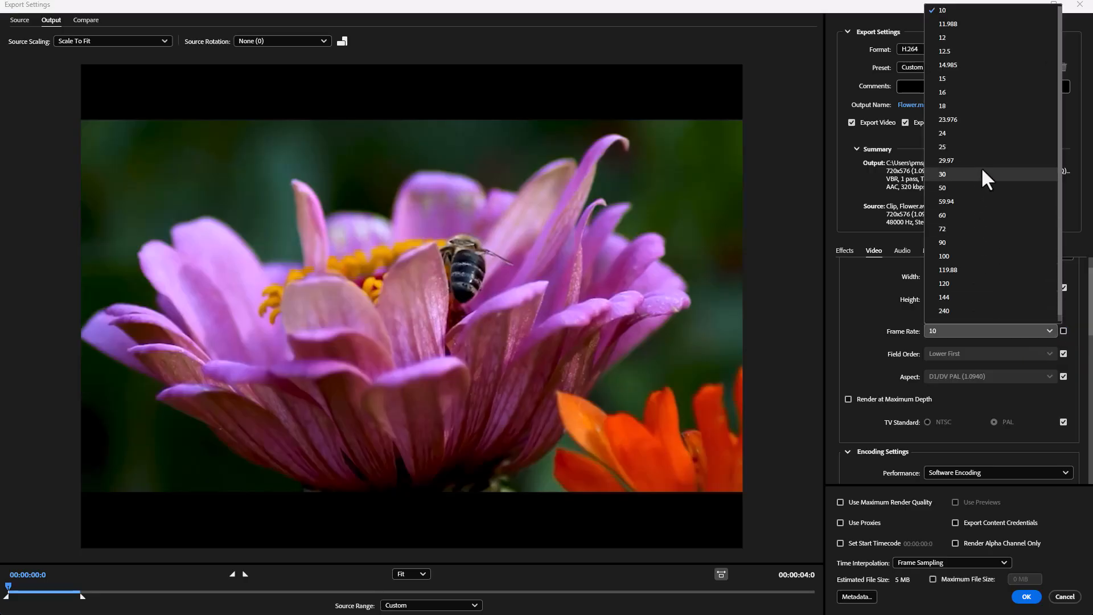
pyautogui.click(956, 189)
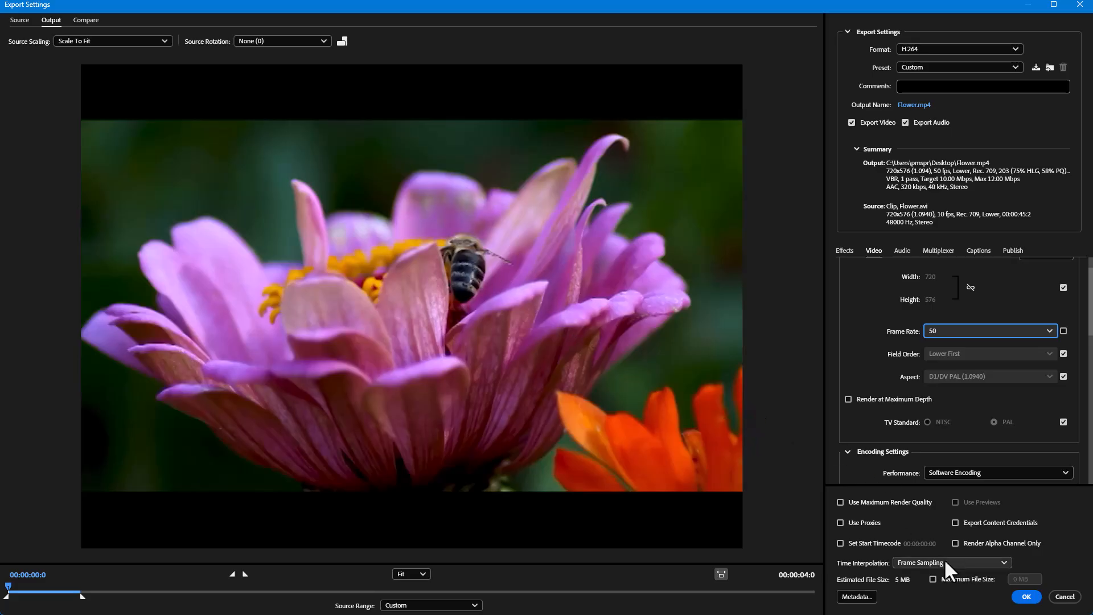
pyautogui.click(914, 565)
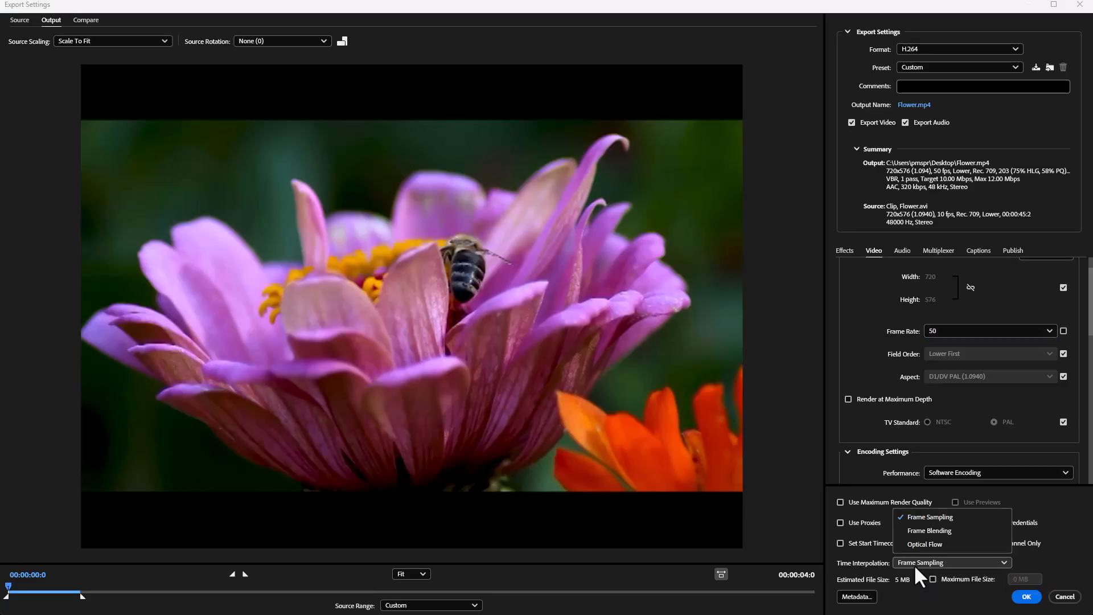
pyautogui.click(935, 544)
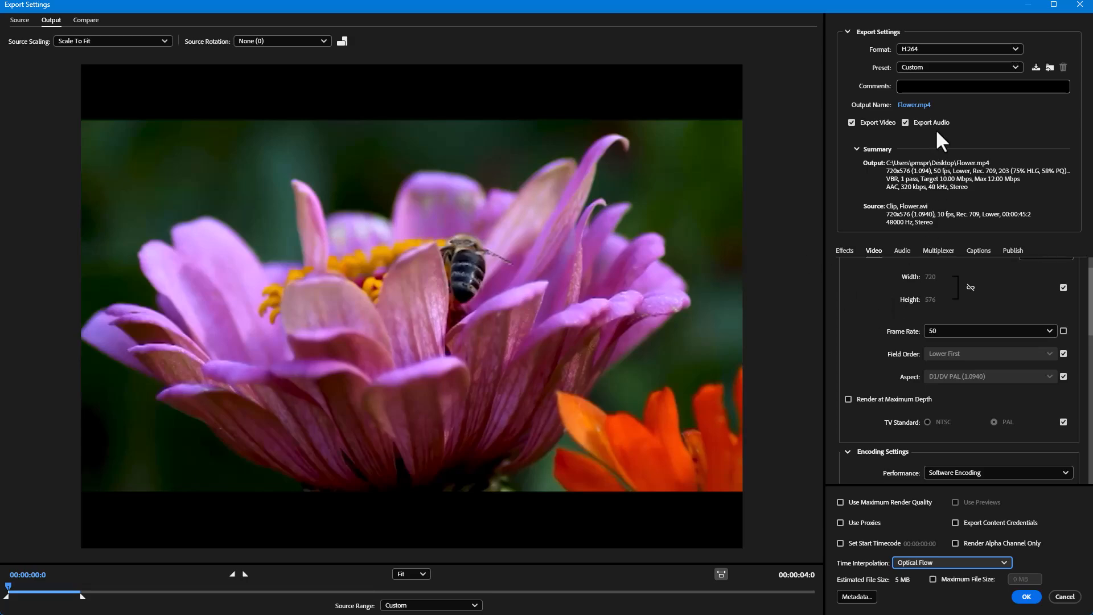
# - Name the output file flowerexample and save it to the Desktop as an MP4 video
pyautogui.click(905, 105)
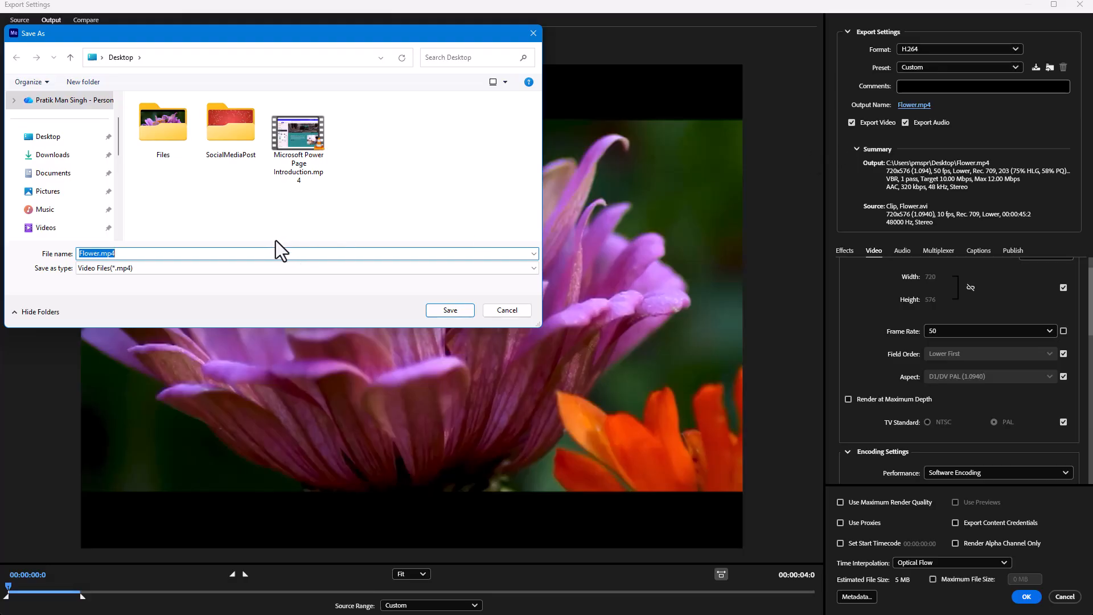
pyautogui.write('flowerexa,')
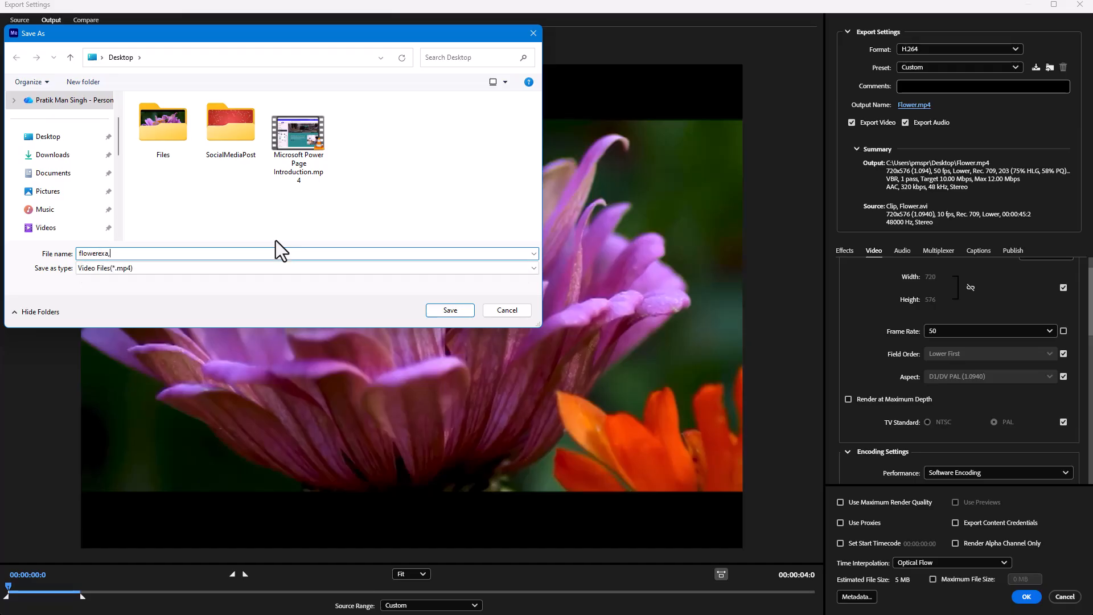
pyautogui.press('BackSpace')
pyautogui.write('mple')
pyautogui.click(105, 253)
pyautogui.write('a')
pyautogui.click(450, 311)
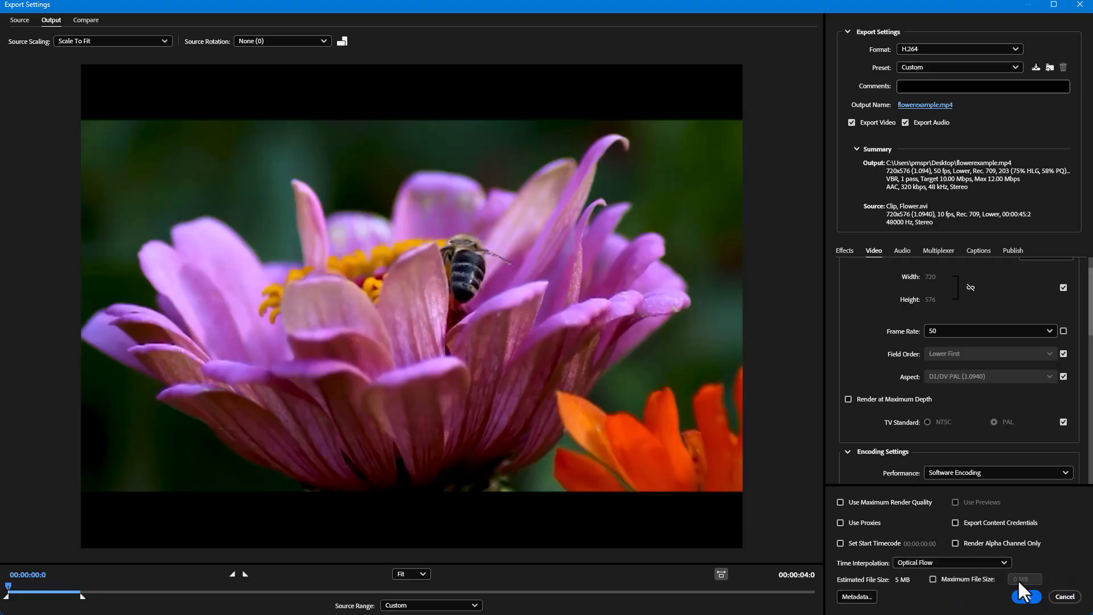
# - Accept the export settings and encode the queued Flower.avi job
pyautogui.click(1027, 598)
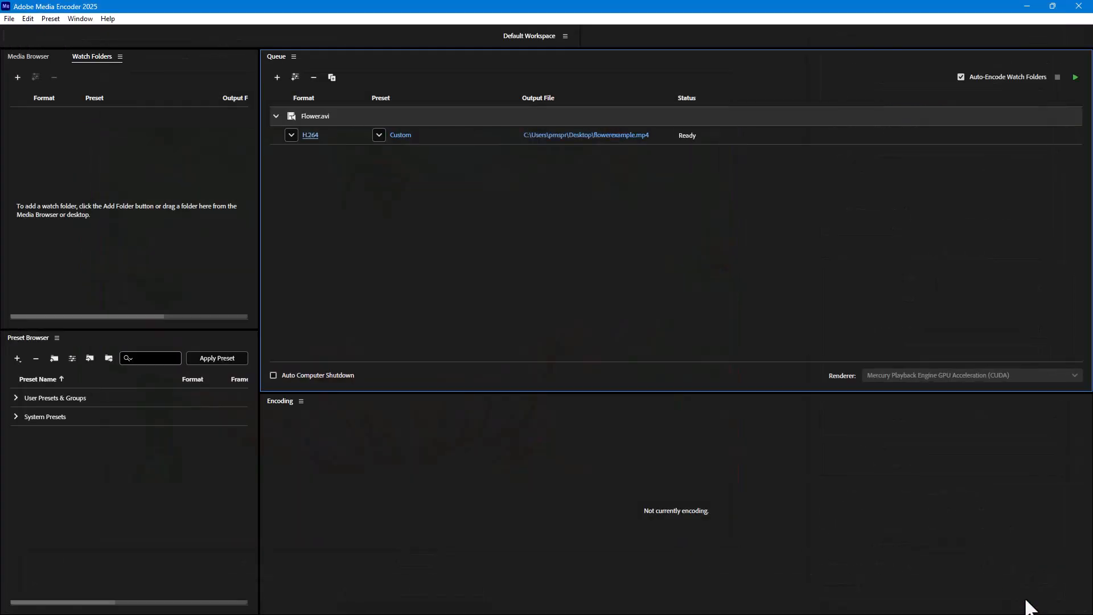
pyautogui.click(1076, 77)
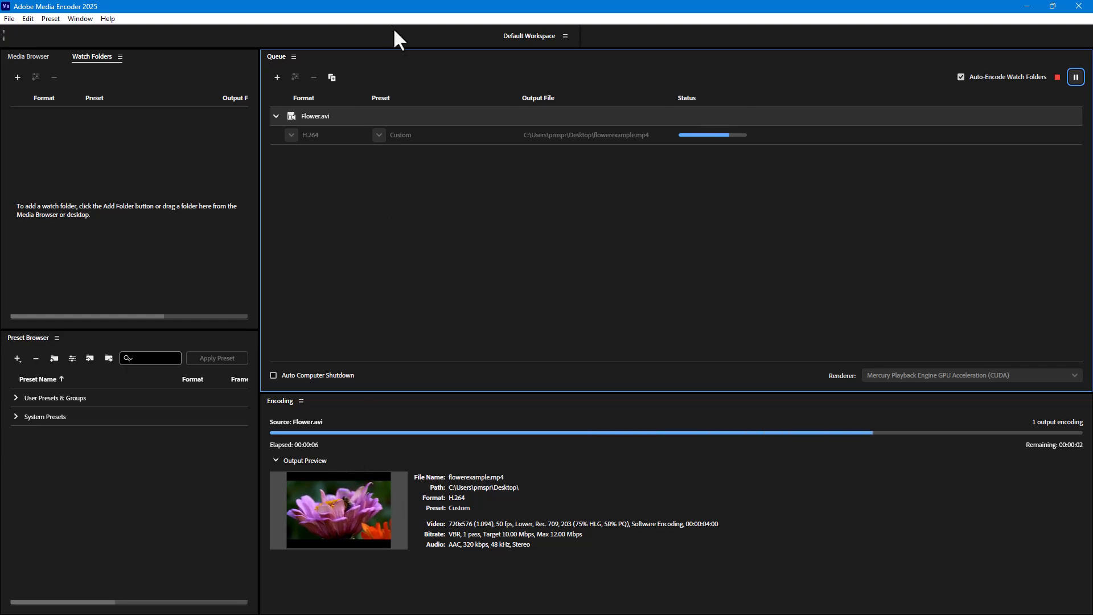
pyautogui.moveTo(371, 11); pyautogui.dragTo(413, 117)
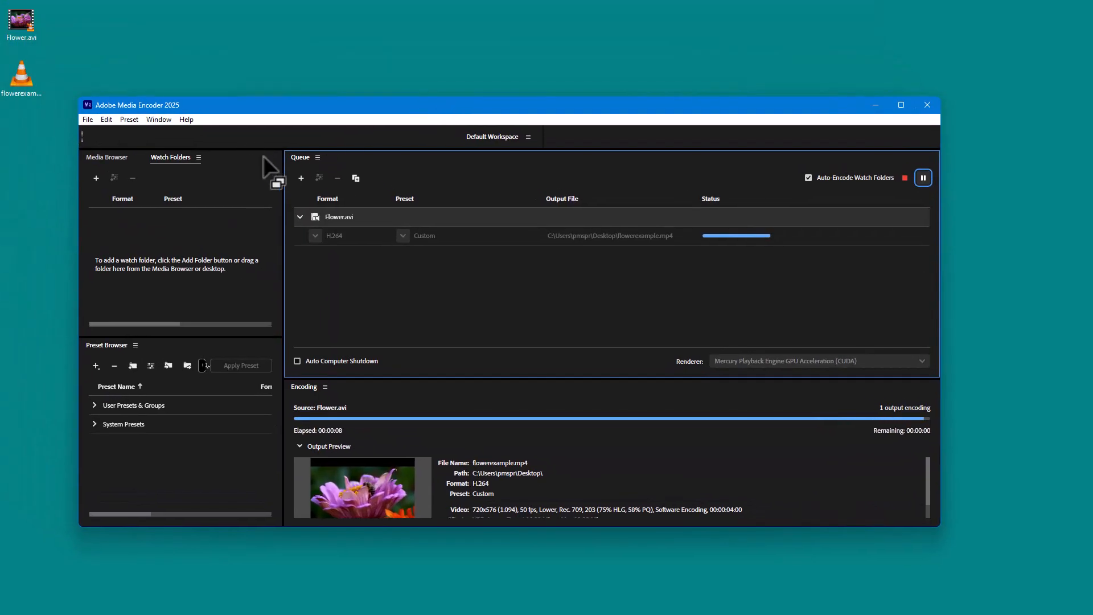
# - Play flowerexample.mp4 and the original Flower.avi in VLC to compare their playback speed and smoothness
pyautogui.doubleClick(19, 74)
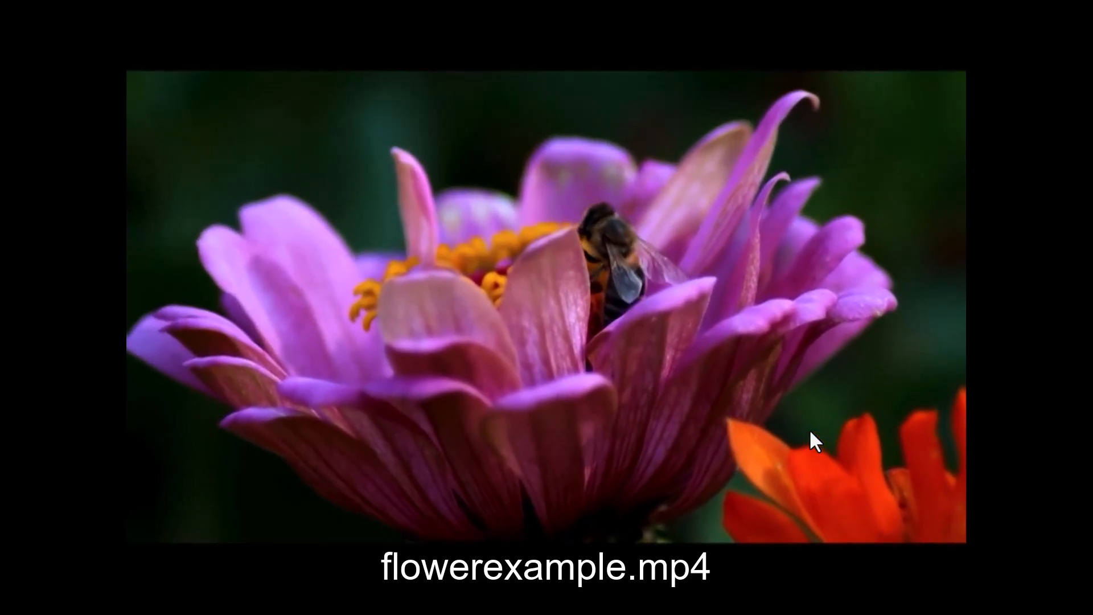
pyautogui.doubleClick(819, 237)
pyautogui.moveTo(434, 83); pyautogui.dragTo(537, 73)
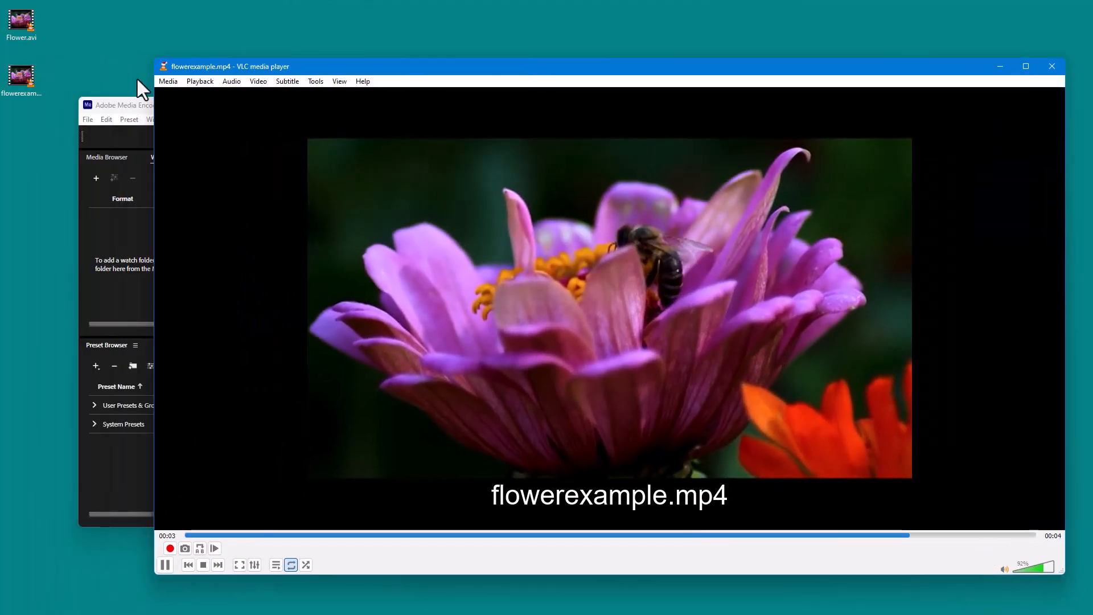
pyautogui.doubleClick(21, 20)
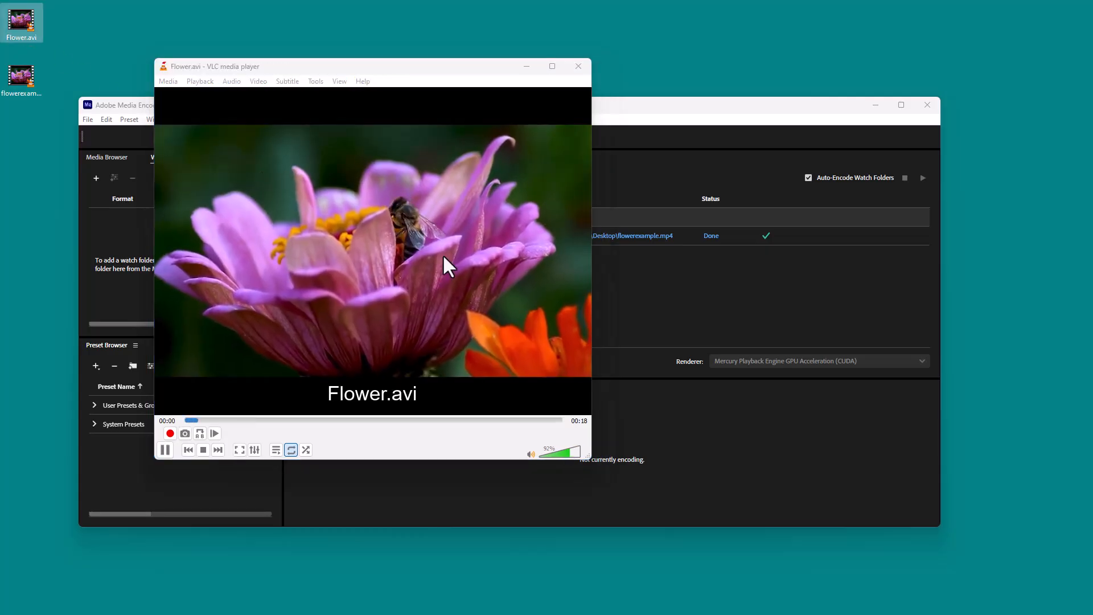
pyautogui.doubleClick(17, 77)
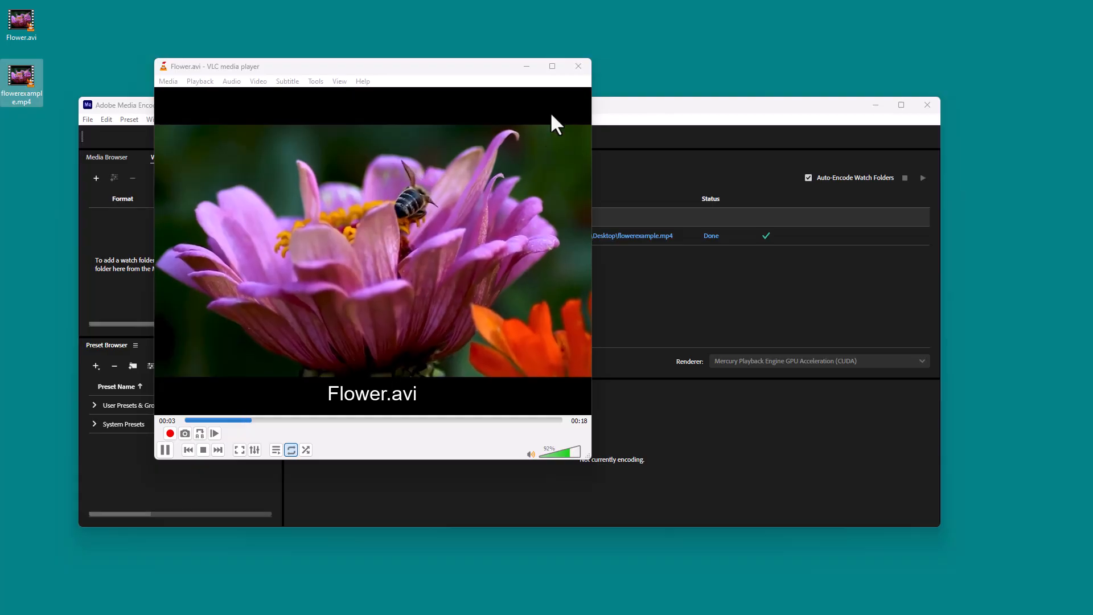
pyautogui.click(557, 424)
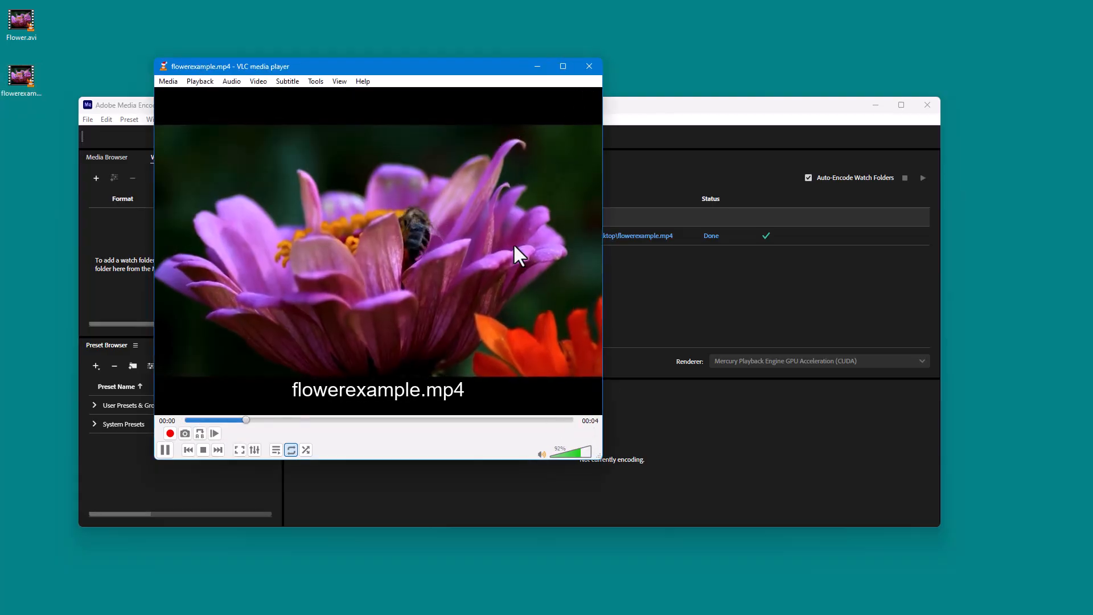